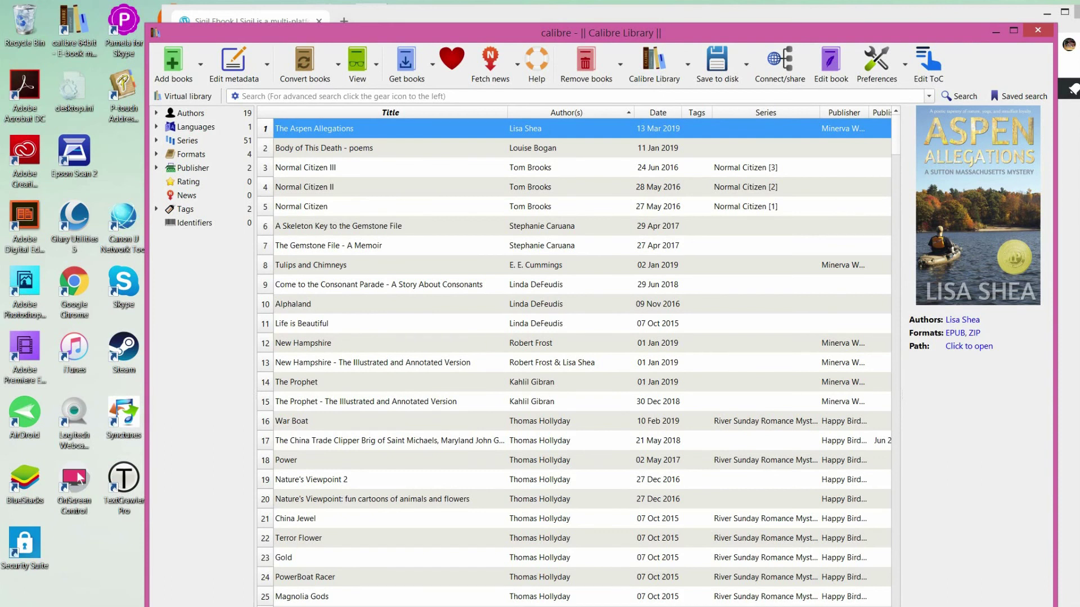
# Step: Switch from the calibre library to the Chrome window showing sigil-ebook.com
pyautogui.hotkey('alt', 'Tab')
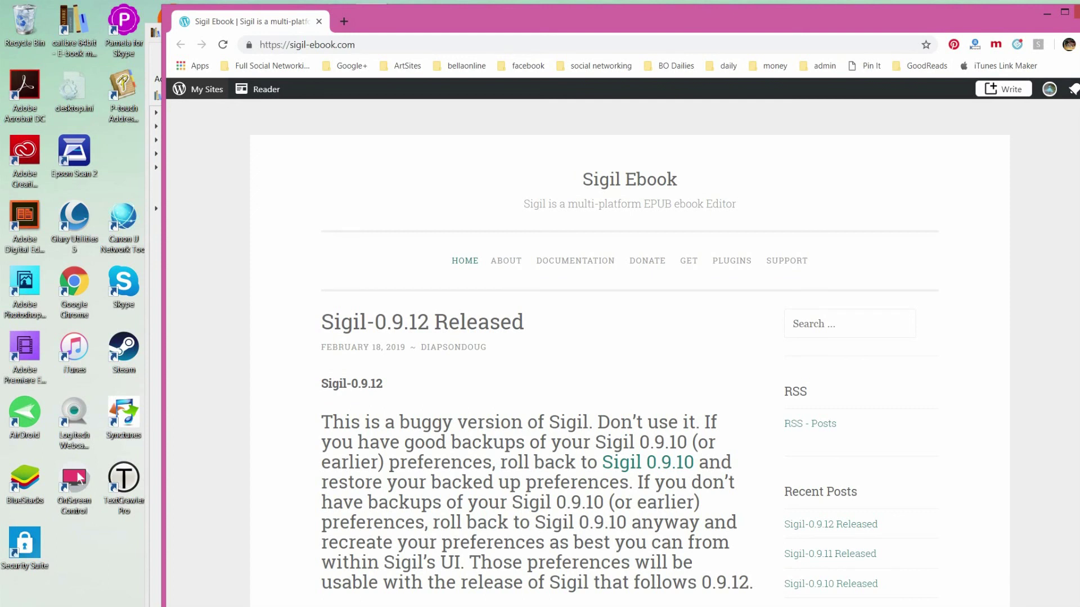
# Step: Leave the Sigil-0.9.12 release page in Chrome and return to the Sigil editor
pyautogui.hotkey('alt', 'Tab')
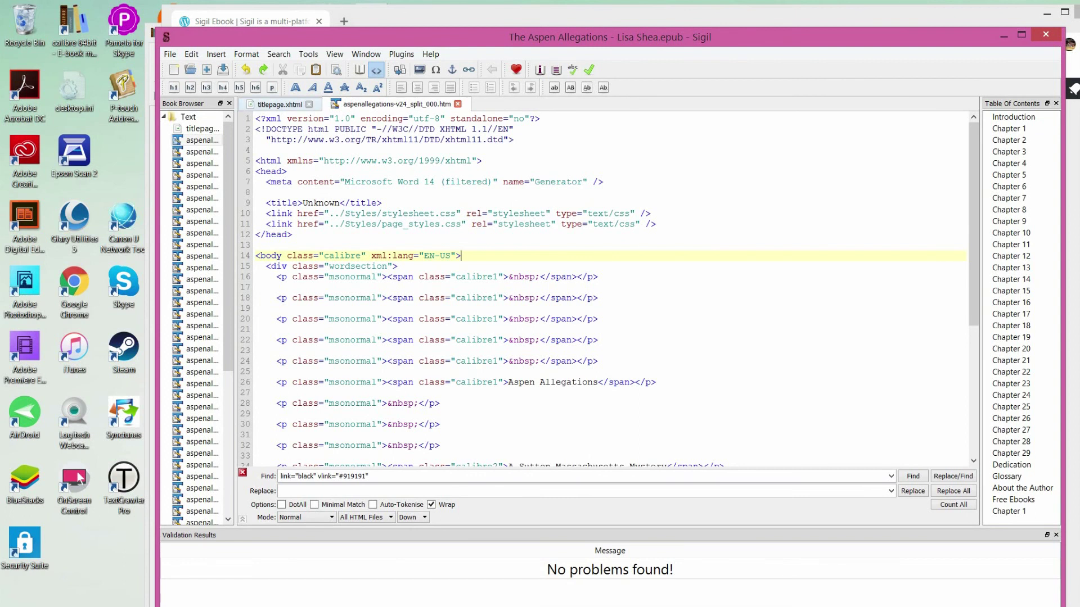
# Step: Open The Aspen Allegations EPUB in Sigil from the Open File dialog
pyautogui.hotkey('ctrl', 'o')
pyautogui.press('Down')
pyautogui.press('Return')
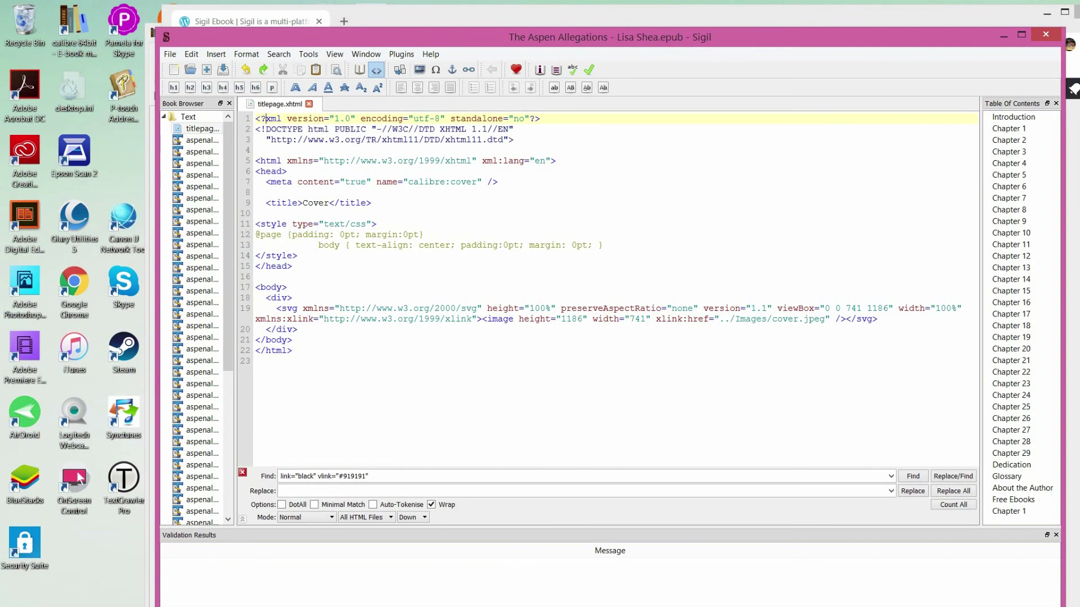
# Step: Delete preserveAspectRatio="none" from the svg tag on line 19 and load clear="all" as the search text
pyautogui.moveTo(562, 308); pyautogui.dragTo(699, 308)
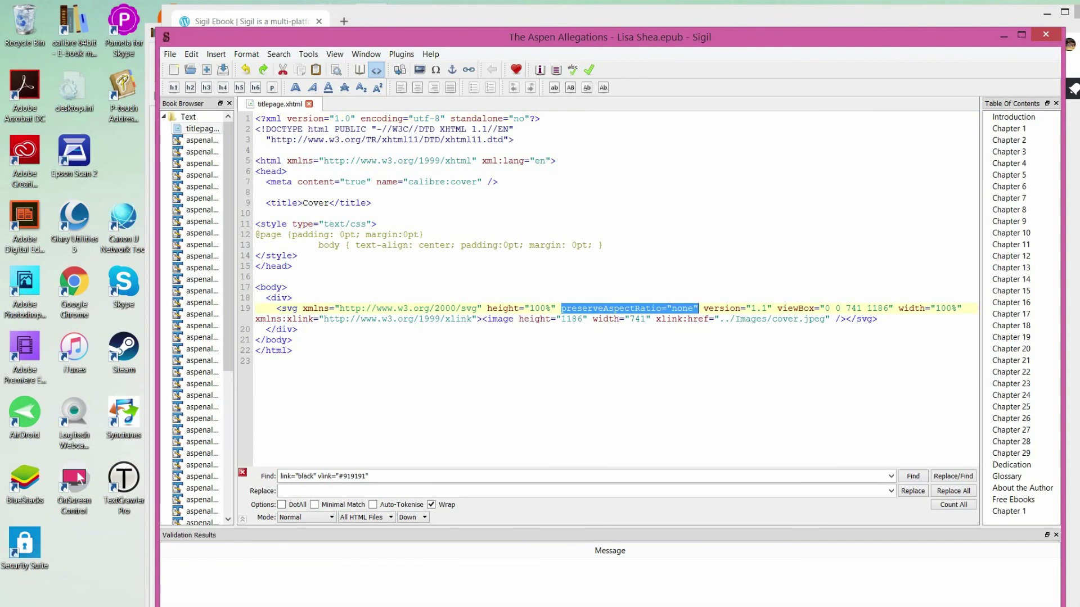
pyautogui.press('Delete')
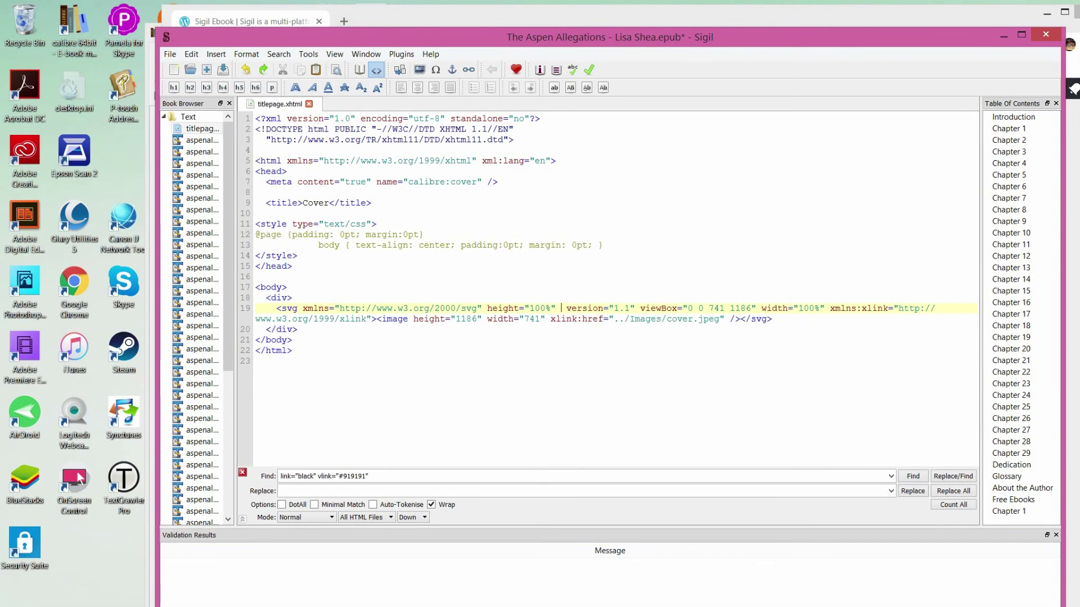
pyautogui.click(891, 476)
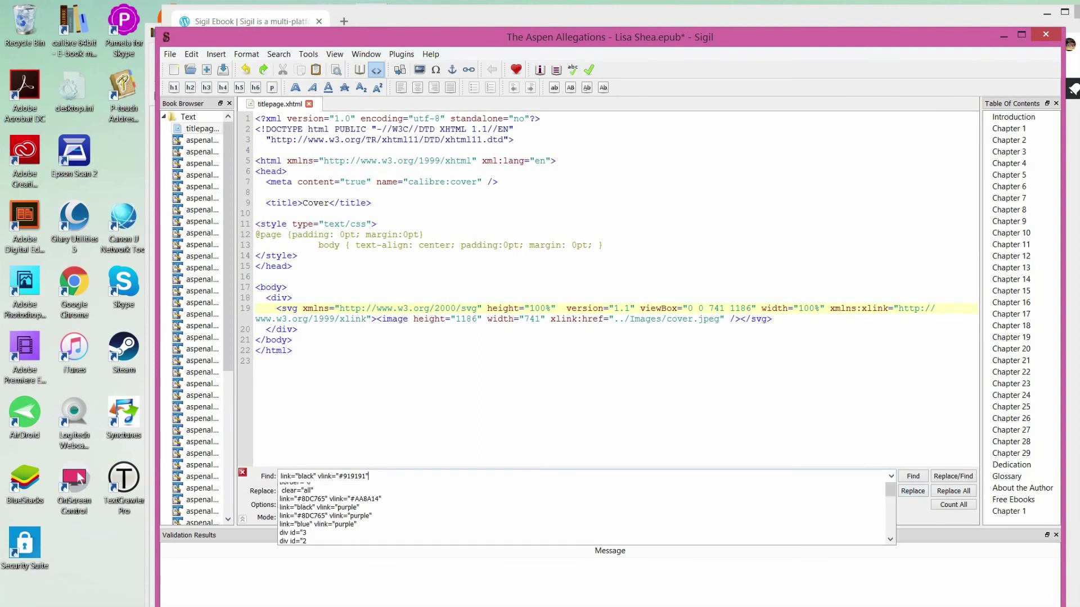
pyautogui.press('Down')
pyautogui.press('Down')
pyautogui.press('Return')
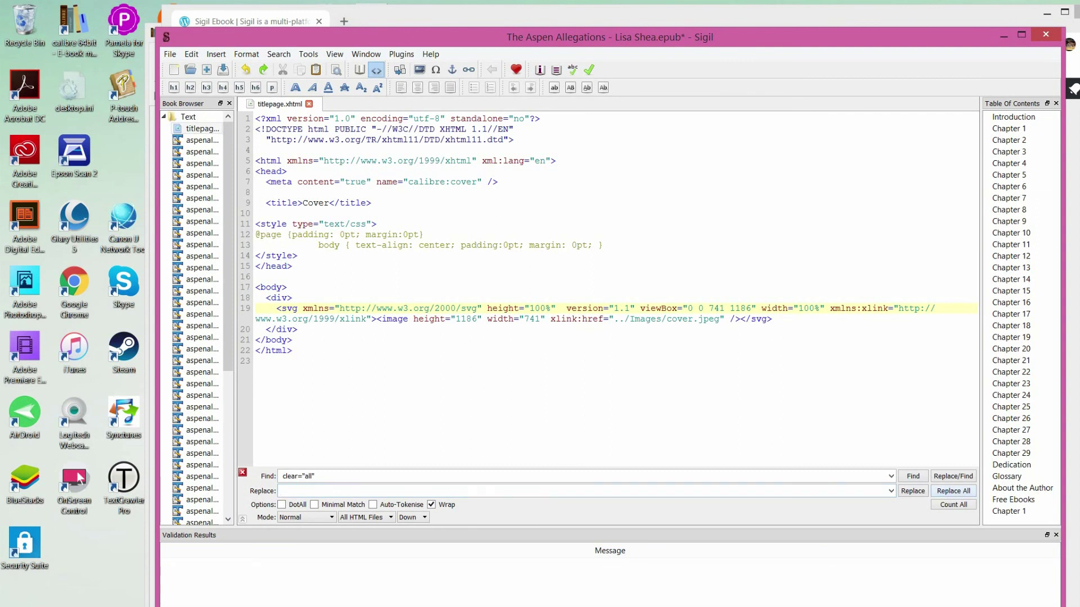
# Step: Remove every clear="all" and then every border="0" attribute book-wide, the latter in 39 replacements
pyautogui.click(953, 491)
pyautogui.hotkey('alt', 'Down')
pyautogui.press('Down')
pyautogui.press('Down')
pyautogui.press('Down')
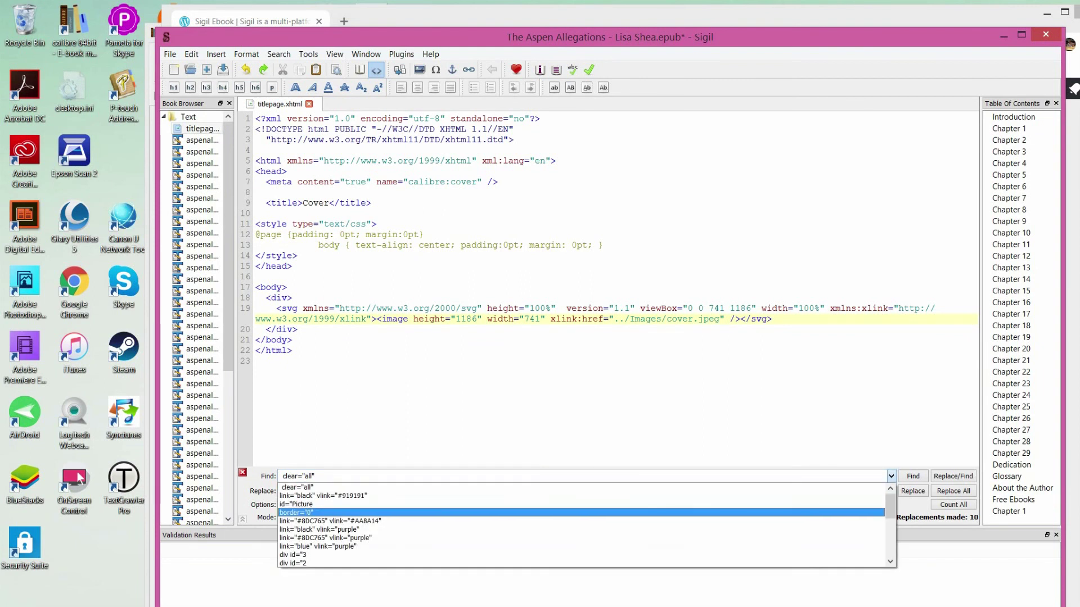
pyautogui.press('Return')
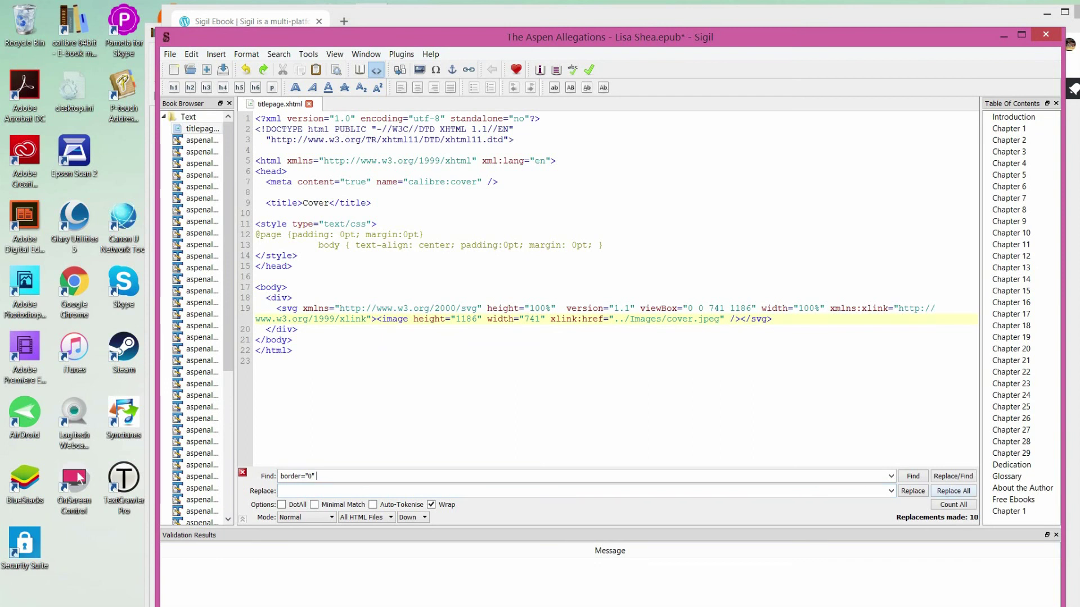
pyautogui.click(953, 491)
pyautogui.hotkey('alt', 'Down')
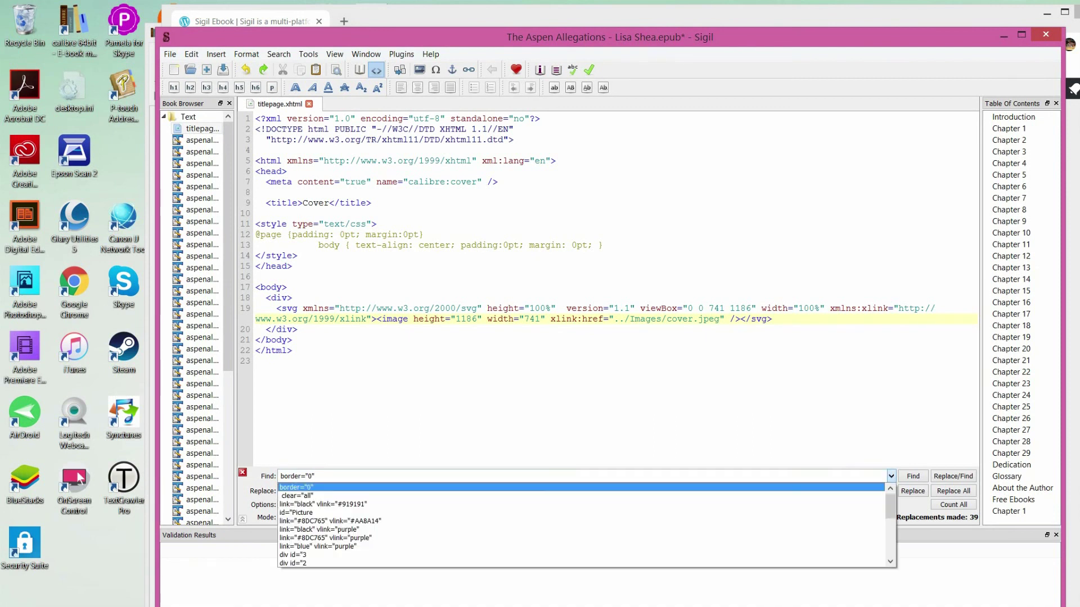
# Step: Replace 'id="Picture ' with 'id="Picture' across the book (37 replacements) and save
pyautogui.press('Down')
pyautogui.press('Down')
pyautogui.press('Down')
pyautogui.press('Return')
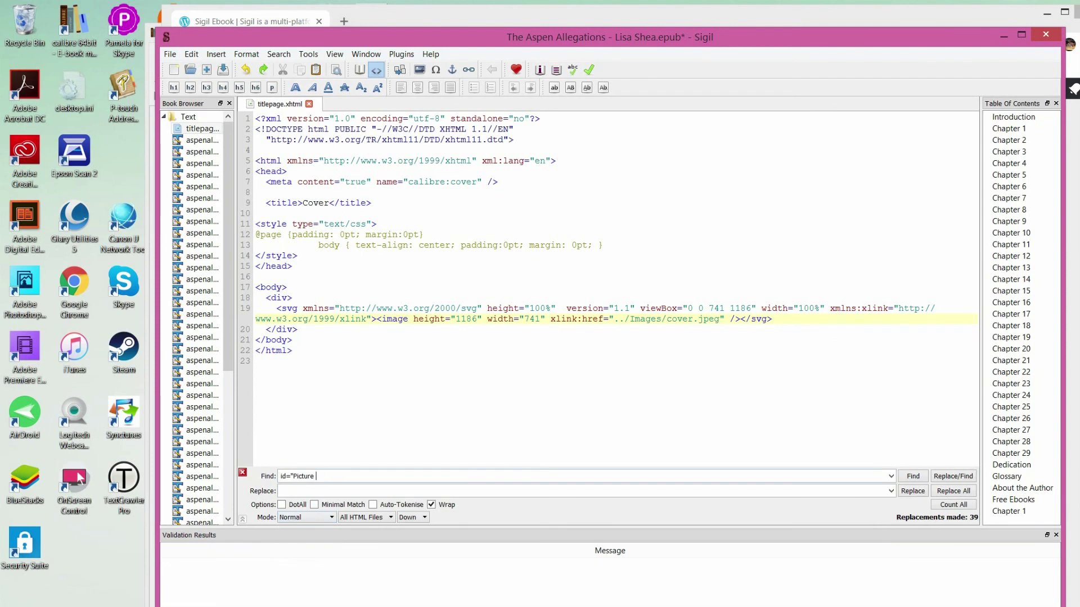
pyautogui.hotkey('ctrl', 'shift', 'Left')
pyautogui.hotkey('ctrl', 'shift', 'Left')
pyautogui.hotkey('ctrl', 'shift', 'Left')
pyautogui.hotkey('ctrl', 'c')
pyautogui.press('Tab')
pyautogui.hotkey('ctrl', 'v')
pyautogui.press('BackSpace')
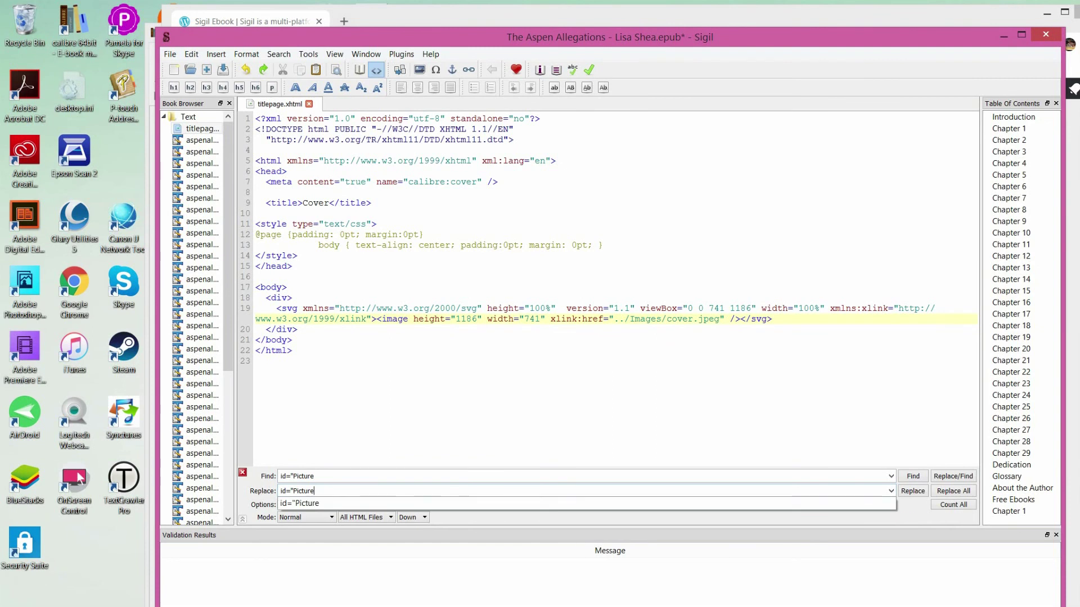
pyautogui.hotkey('shift', 'Tab')
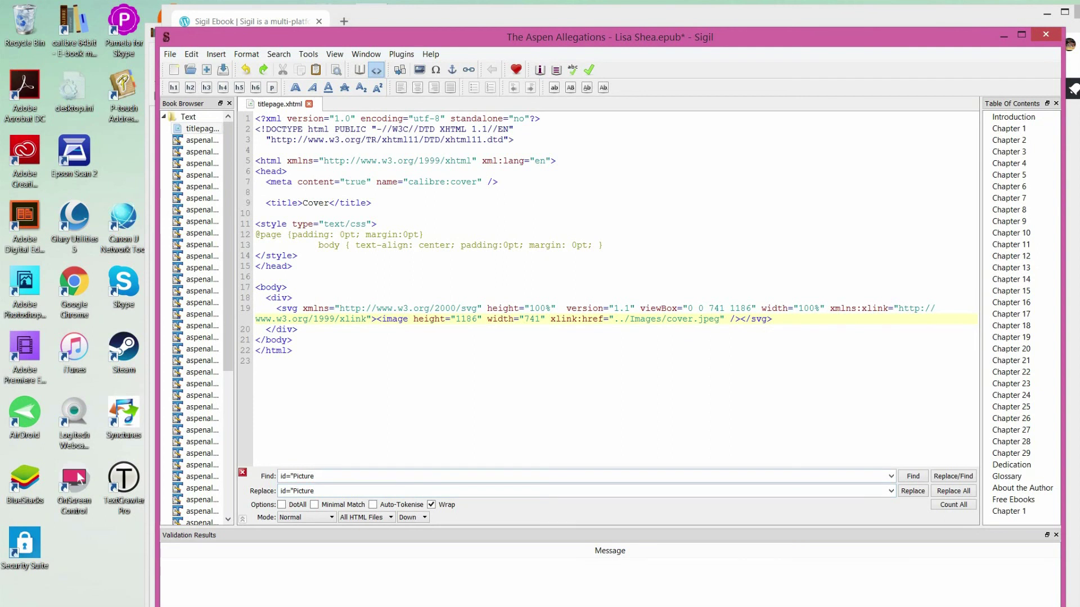
pyautogui.click(953, 491)
pyautogui.hotkey('ctrl', 's')
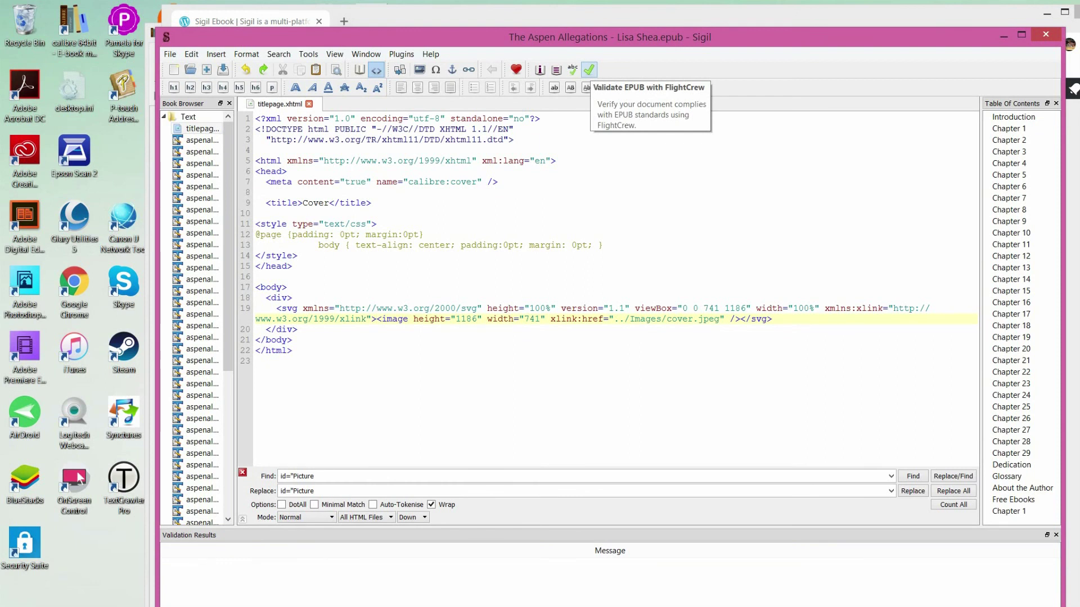
# Step: Run FlightCrew validation, which flags link and vlink attributes undeclared for body
pyautogui.click(589, 70)
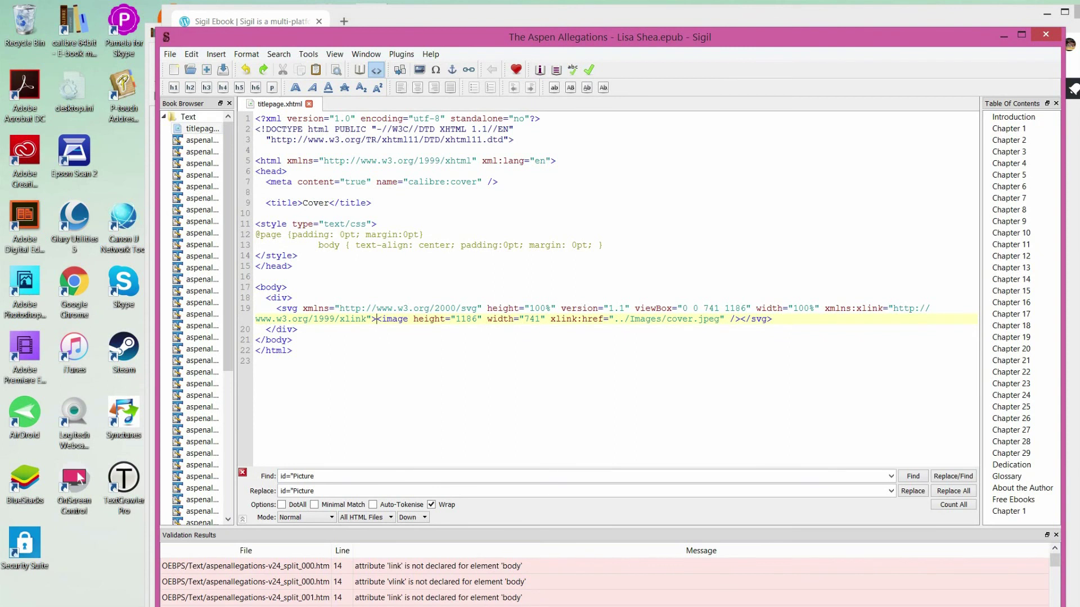
# Step: Jump to the first error and search for link="black" vlink="#919191" with an empty replacement
pyautogui.doubleClick(439, 567)
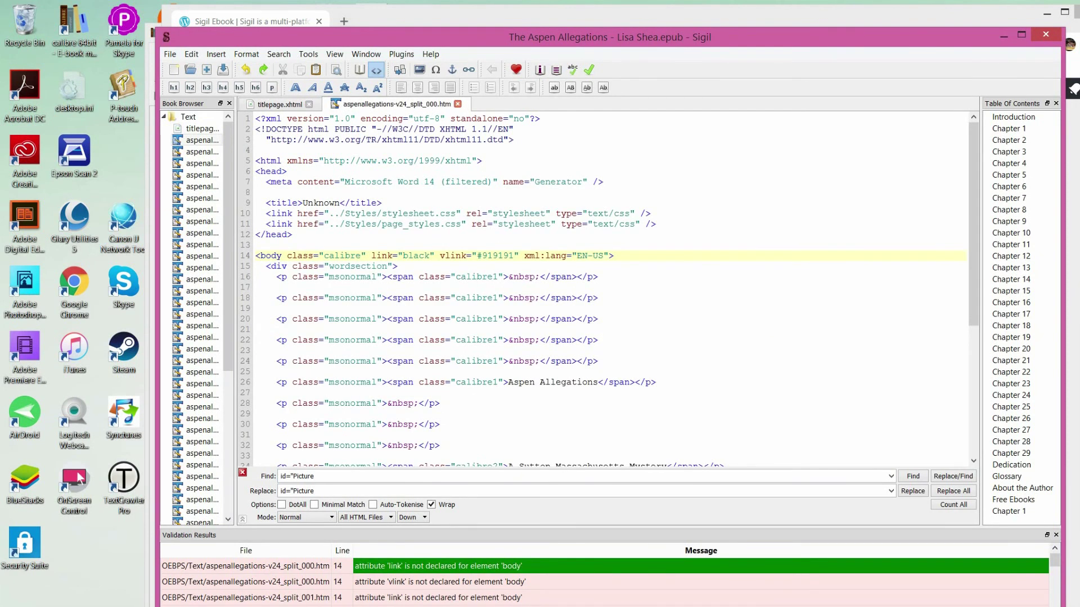
pyautogui.moveTo(372, 256); pyautogui.dragTo(518, 256)
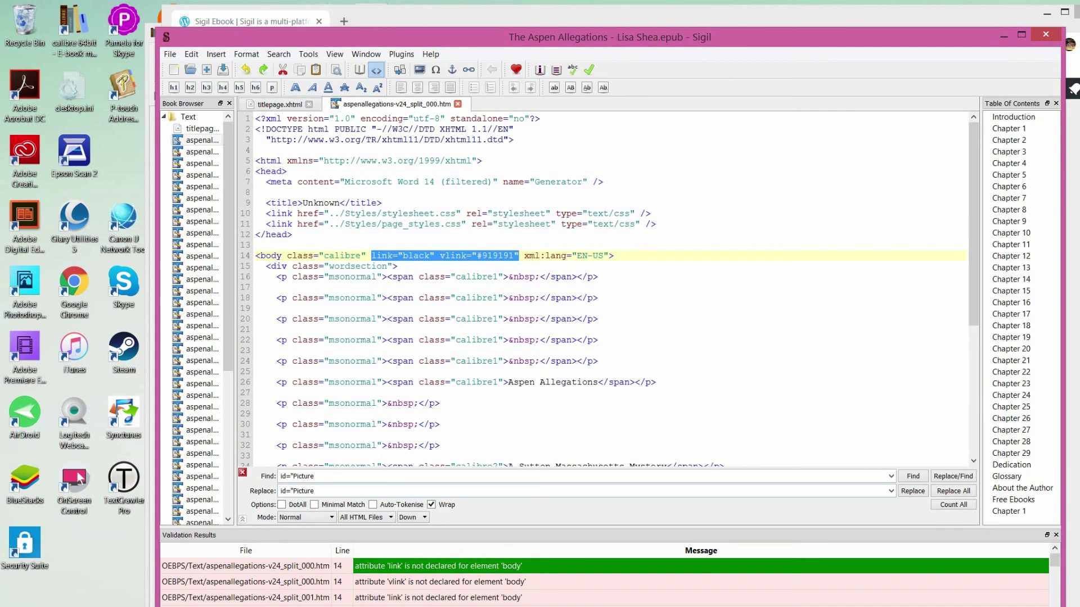
pyautogui.hotkey('ctrl', 'f')
pyautogui.hotkey('ctrl', 'v')
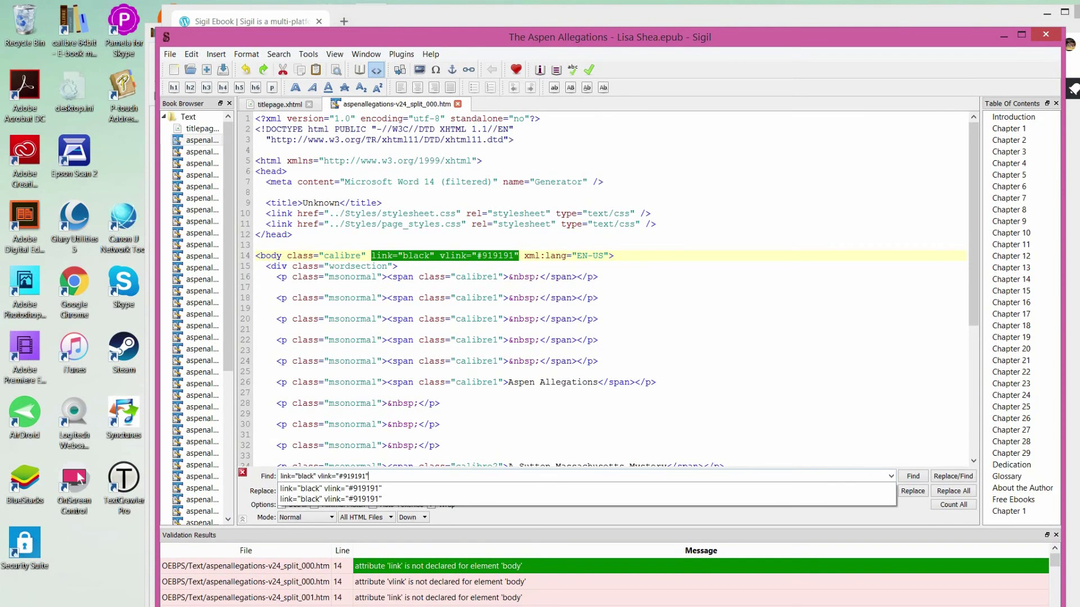
pyautogui.press('Escape')
pyautogui.press('Tab')
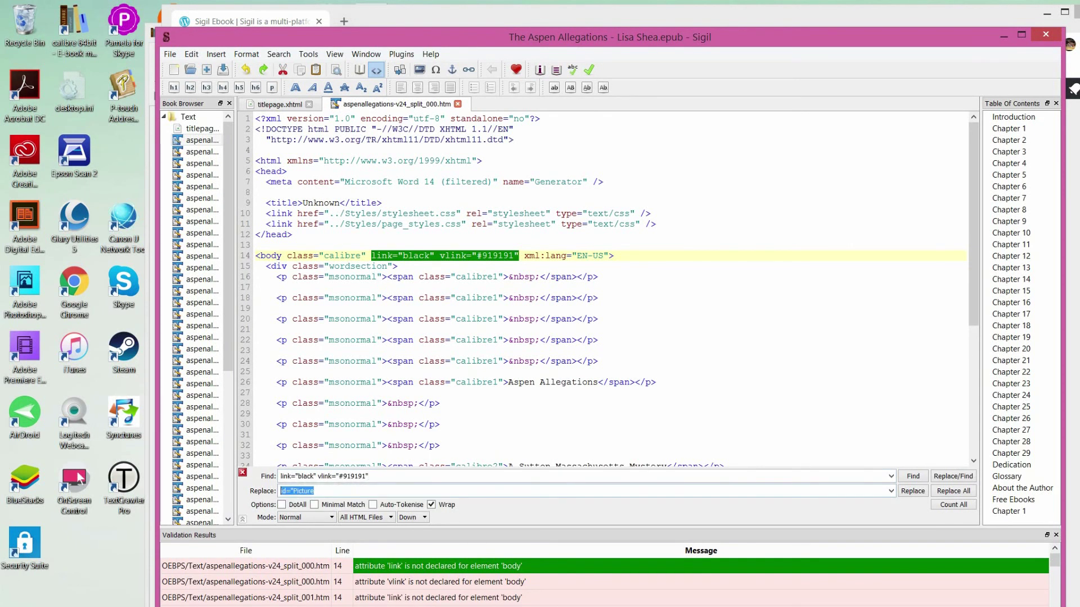
pyautogui.press('BackSpace')
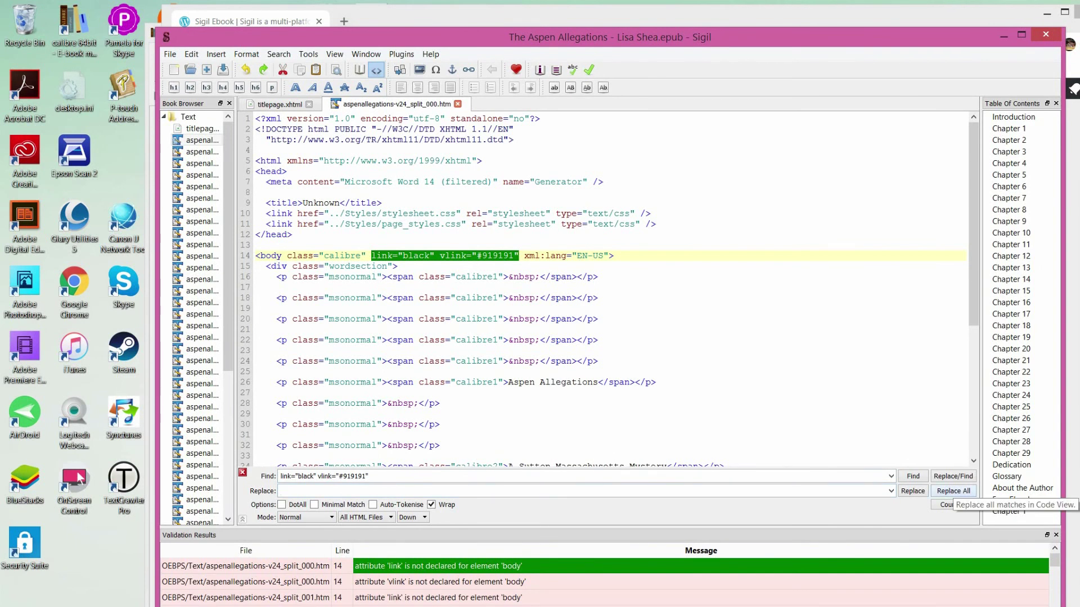
# Step: Delete link="black" vlink="#919191" everywhere (45 replacements), save, and revalidate with FlightCrew
pyautogui.click(952, 492)
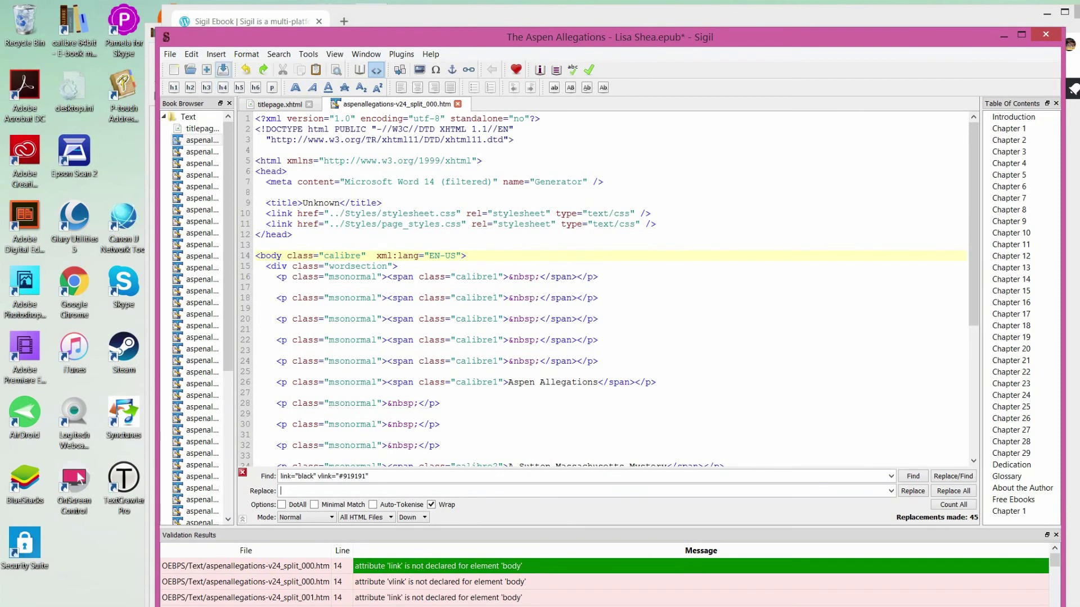
pyautogui.click(223, 70)
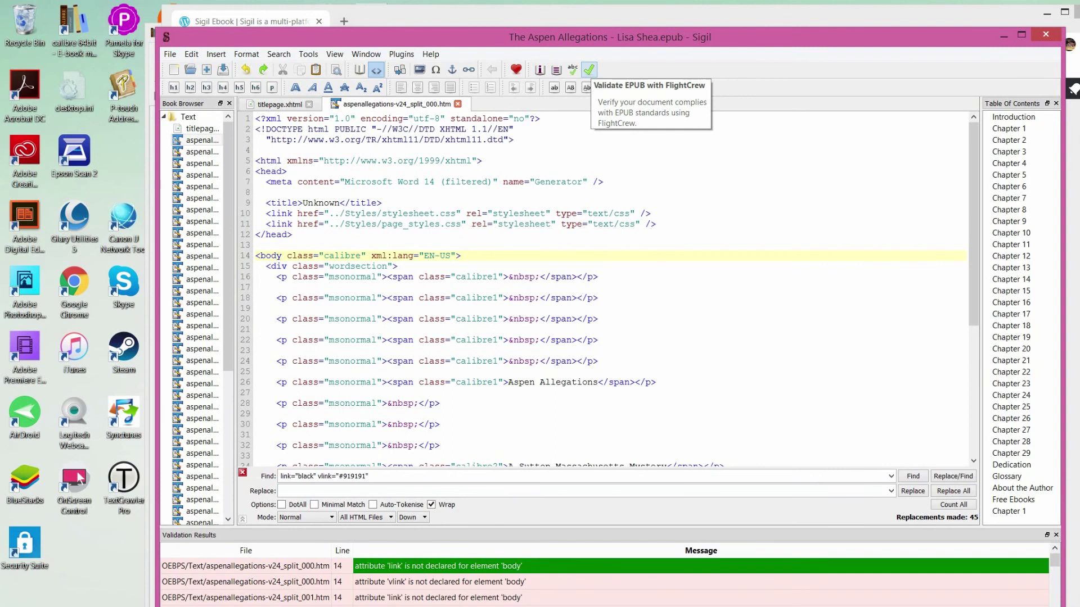
pyautogui.click(589, 70)
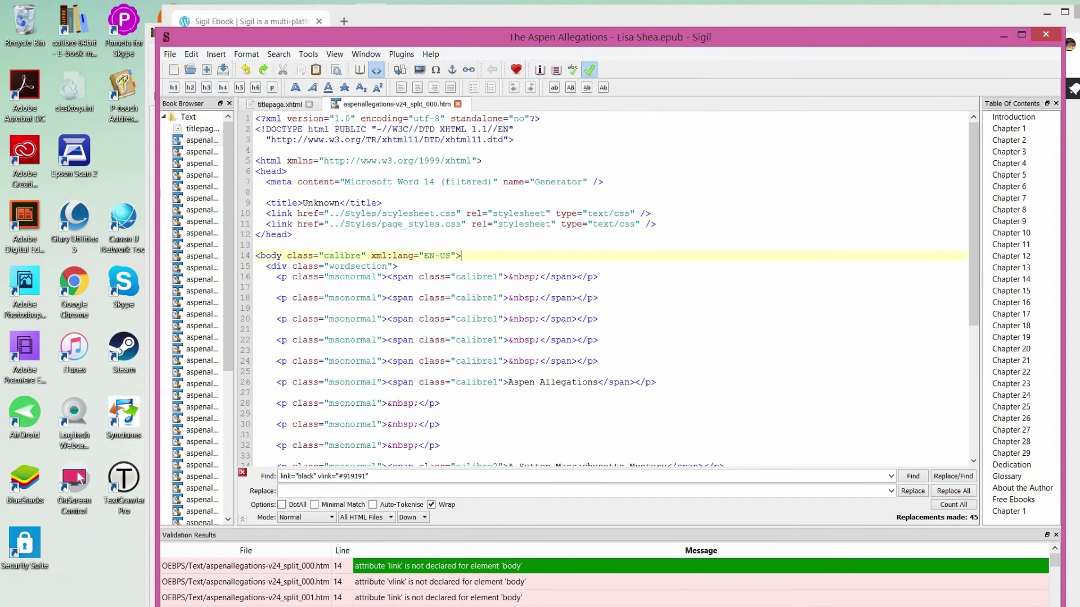